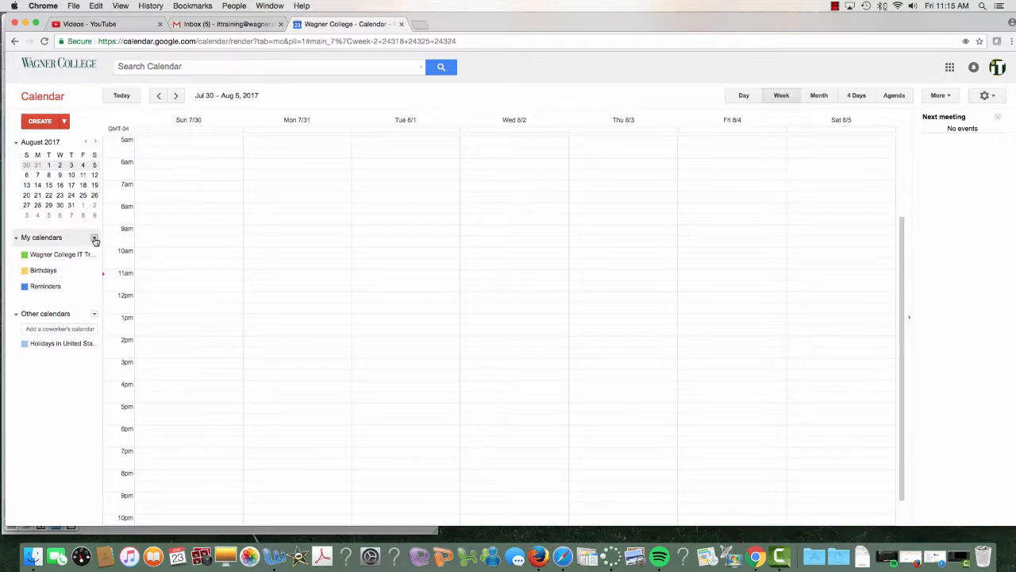
Create a new calendar named "Exercise Schedule"
{"action": "left_click", "coordinate": [95, 239]}
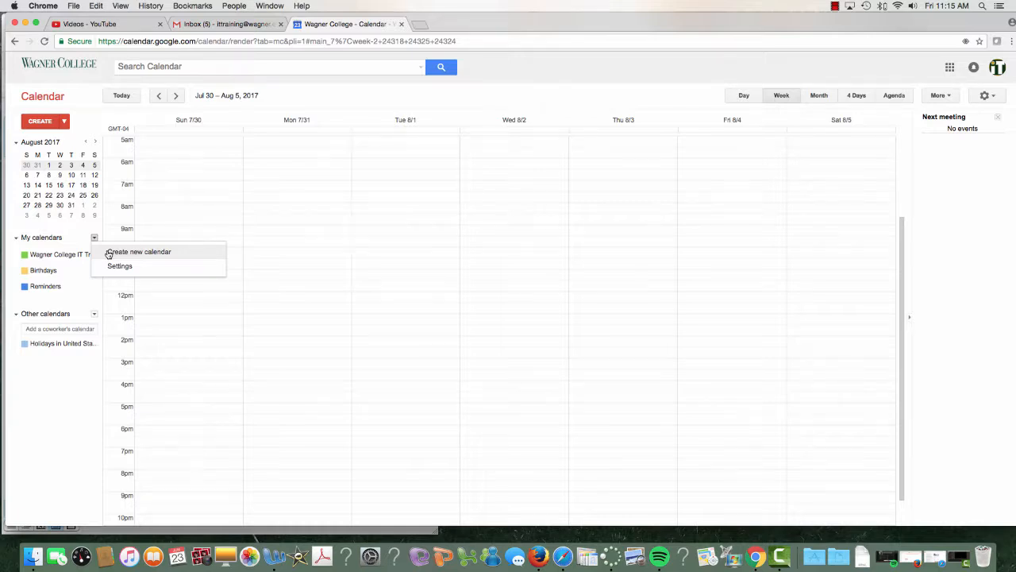
{"action": "left_click", "coordinate": [109, 253]}
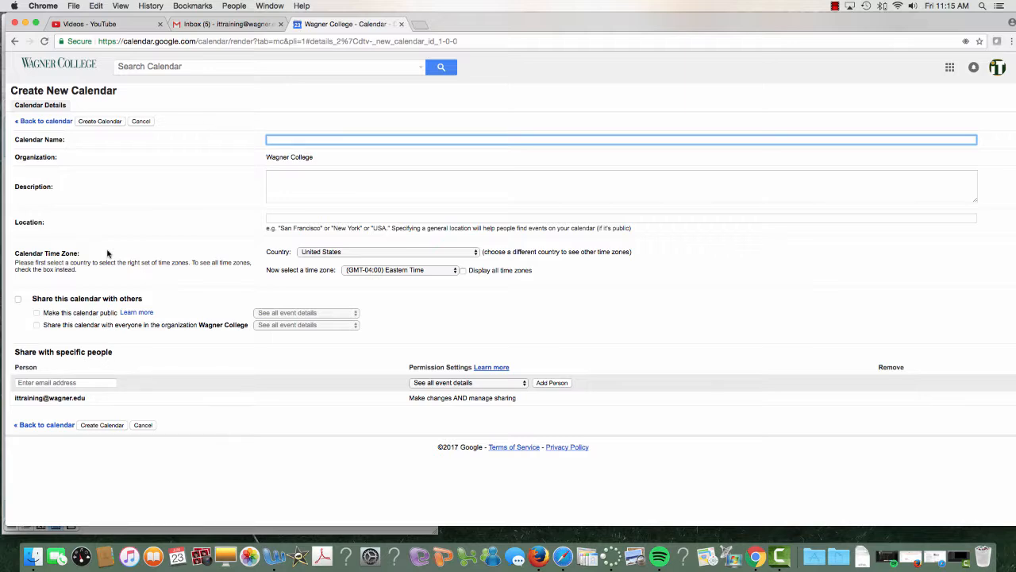
{"action": "type", "text": "Exercise Schedule"}
{"action": "left_click", "coordinate": [99, 123]}
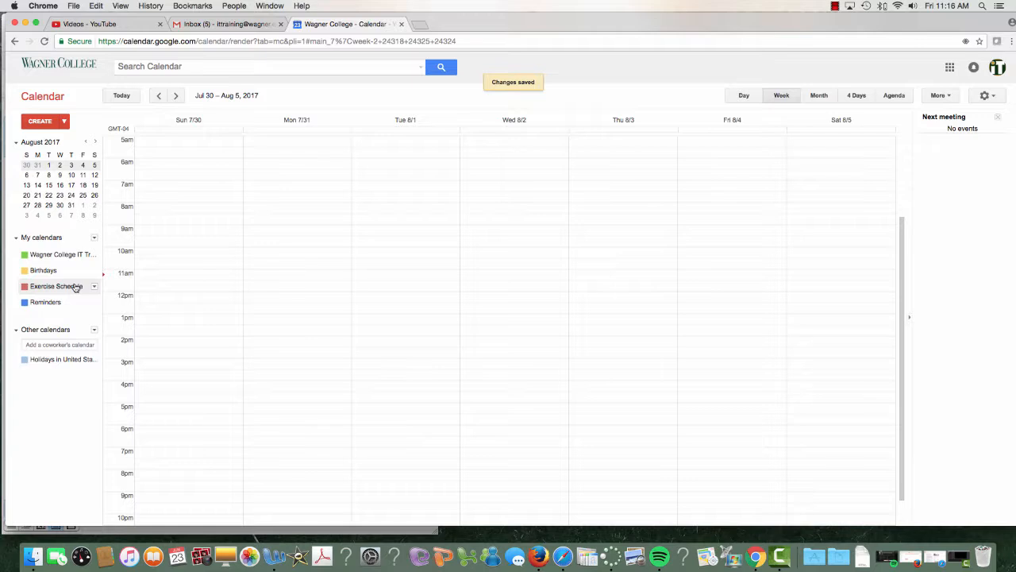
Create another calendar named "Day to Day Happenings"
{"action": "left_click", "coordinate": [93, 237]}
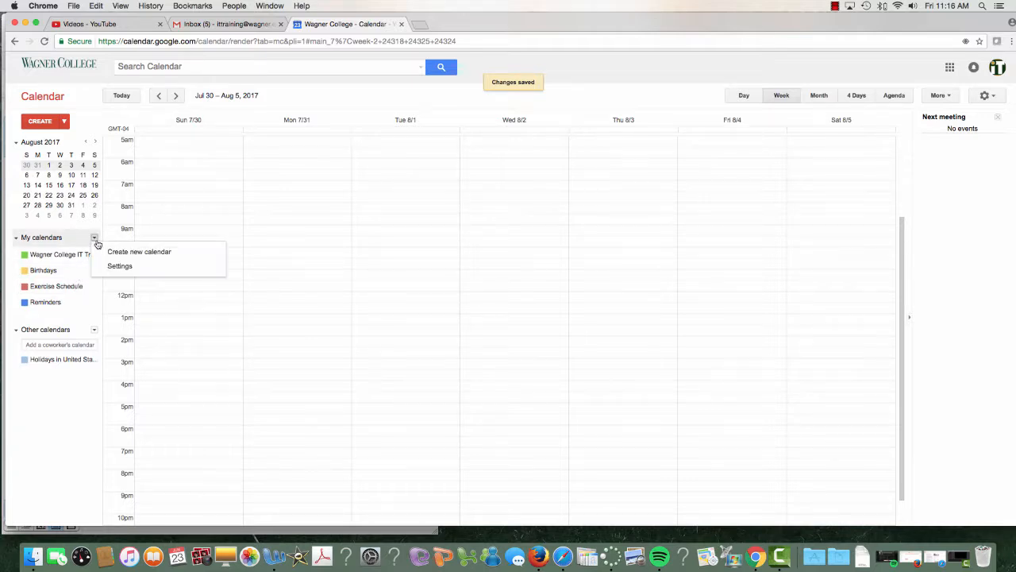
{"action": "left_click", "coordinate": [123, 253]}
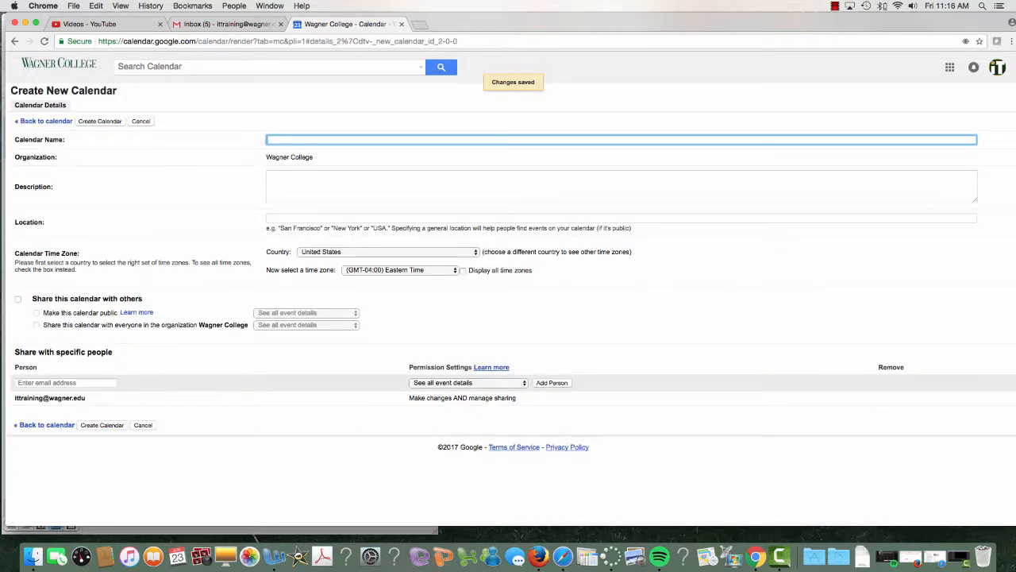
{"action": "type", "text": "Day to Day Happenings"}
{"action": "left_click", "coordinate": [104, 122]}
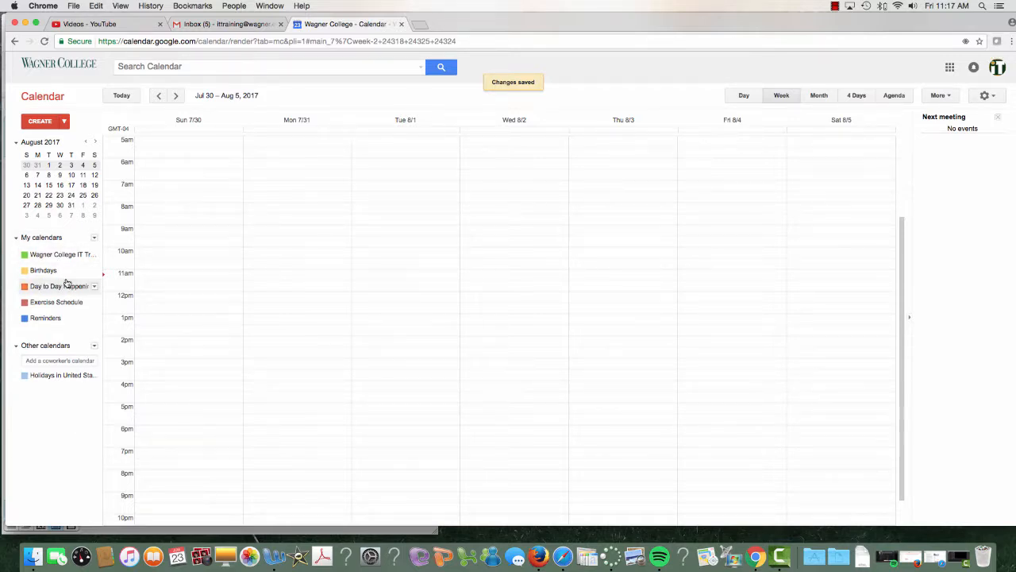
Create a third calendar named "Family Schedule"
{"action": "left_click", "coordinate": [94, 237]}
{"action": "left_click", "coordinate": [116, 253]}
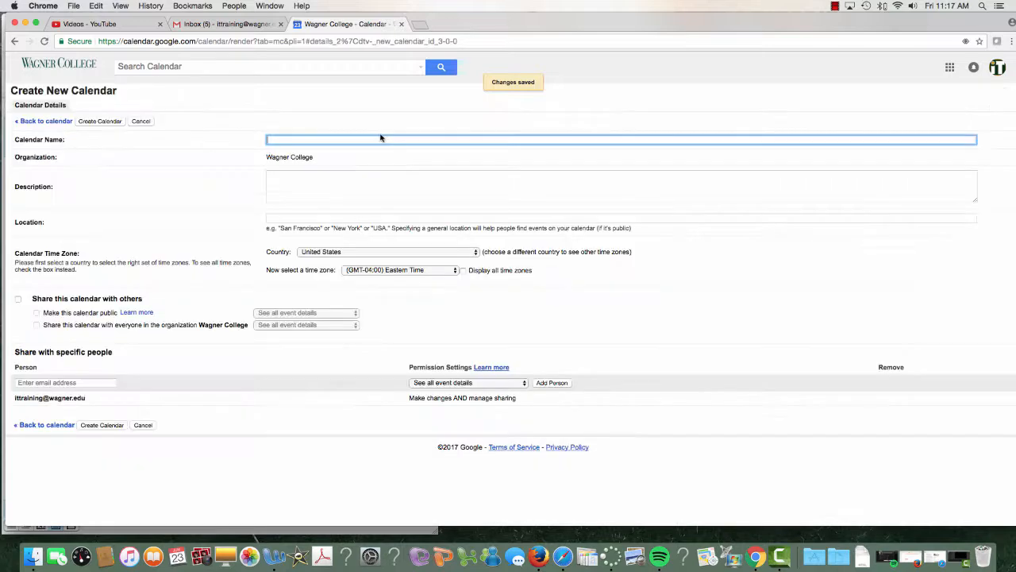
{"action": "type", "text": "Fami"}
{"action": "type", "text": "ly Schedule"}
{"action": "left_click", "coordinate": [88, 122]}
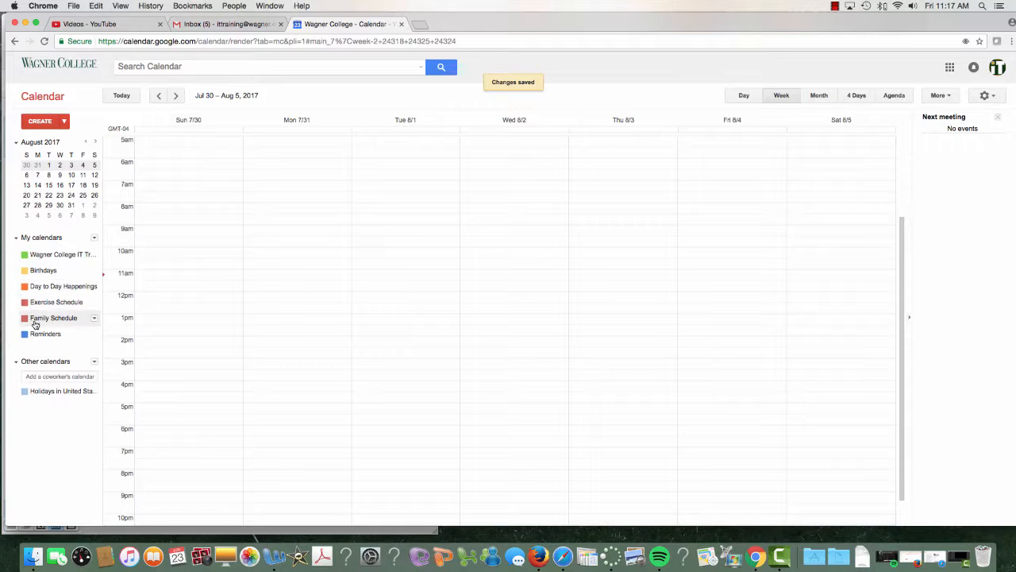
Change the Exercise Schedule calendar's color to purple and the Family Schedule calendar's color to light blue
{"action": "left_click", "coordinate": [94, 304]}
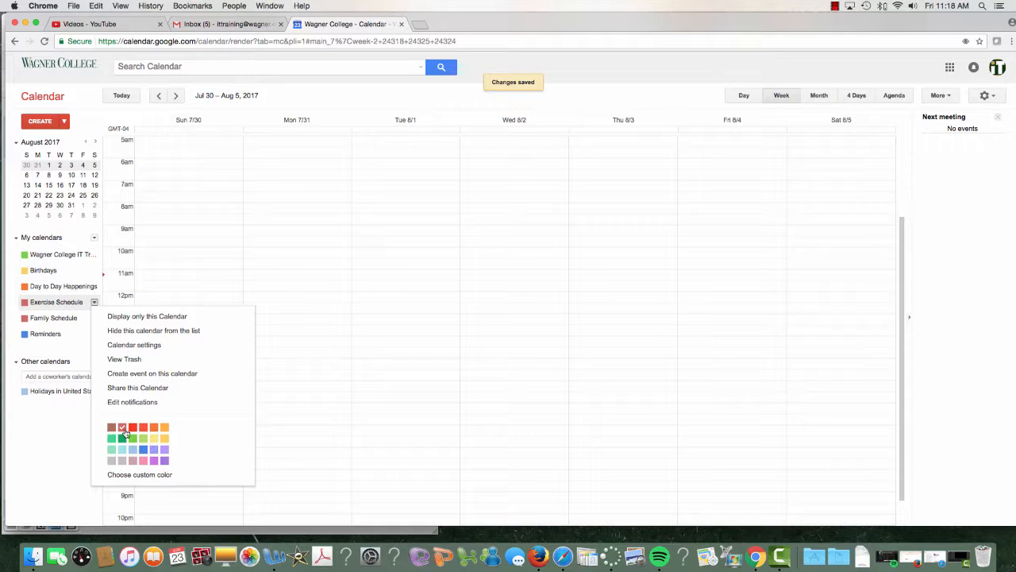
{"action": "left_click", "coordinate": [164, 461]}
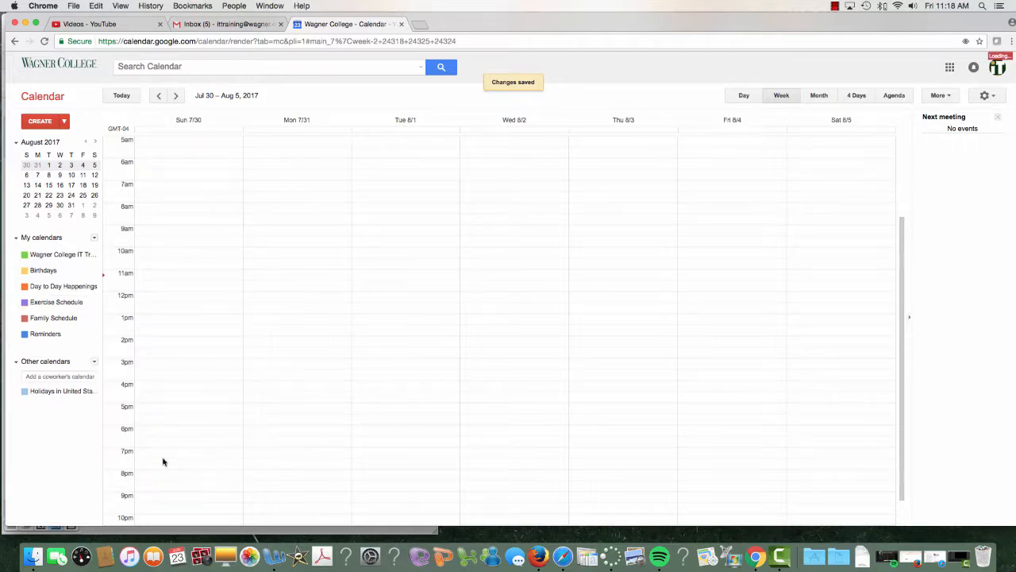
{"action": "left_click", "coordinate": [94, 319]}
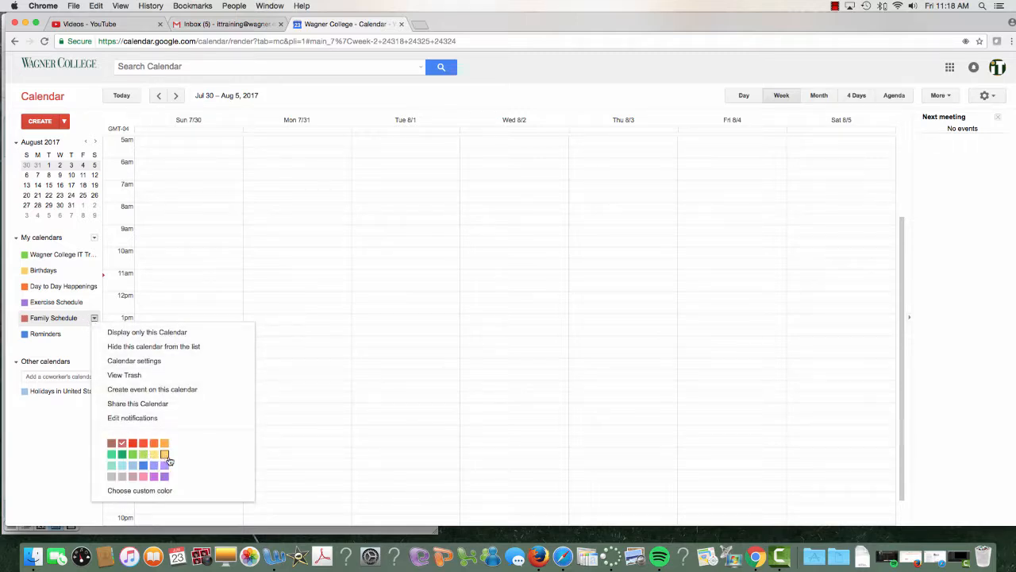
{"action": "left_click", "coordinate": [123, 467]}
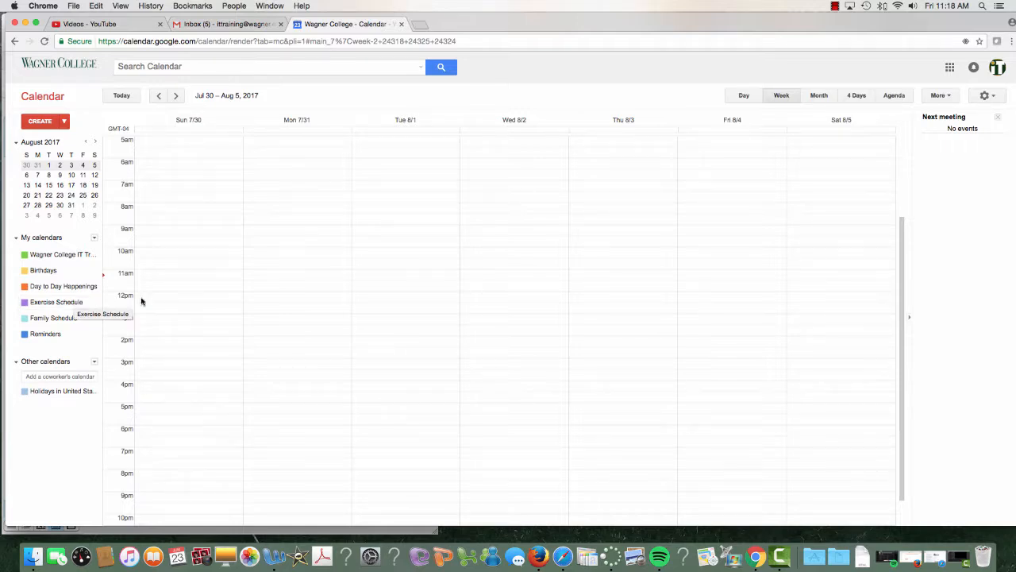
Create an event "Exercise Routine" on Monday, July 31, 9am – 10am, in the Exercise Schedule calendar
{"action": "left_click_drag", "start_coordinate": [286, 230], "coordinate": [291, 245]}
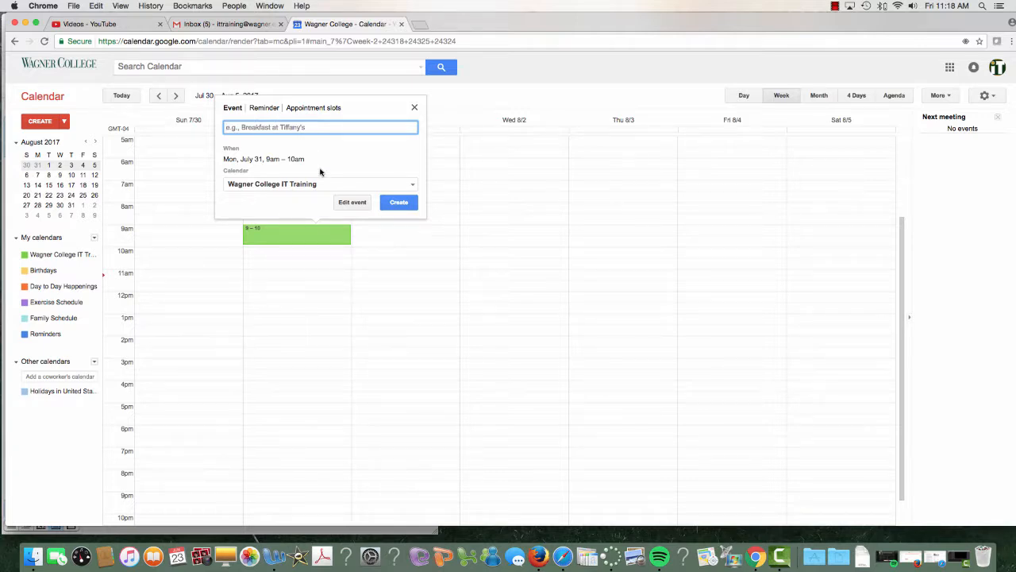
{"action": "type", "text": "Exercise Routine"}
{"action": "left_click", "coordinate": [266, 189]}
{"action": "left_click", "coordinate": [280, 224]}
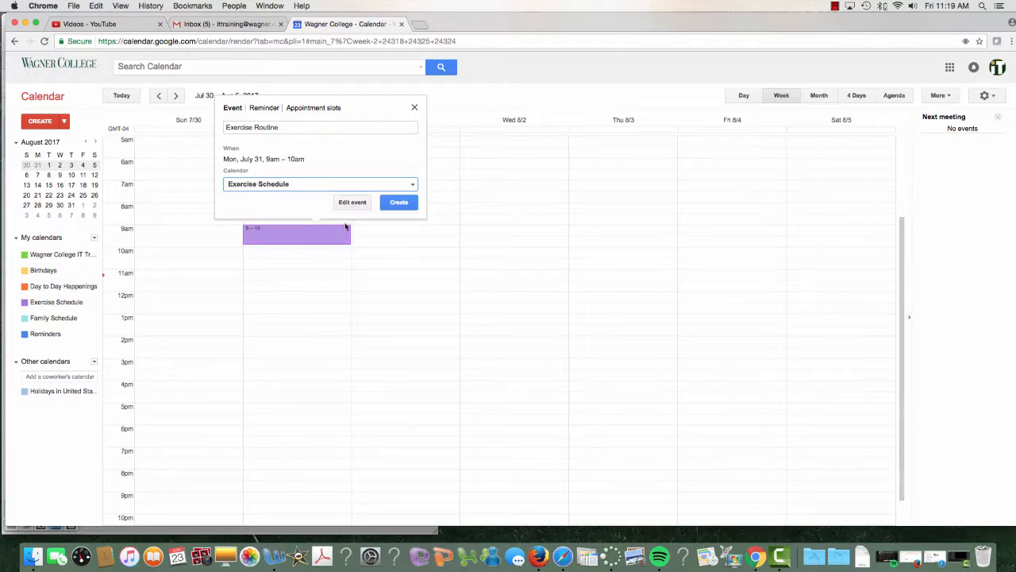
{"action": "left_click", "coordinate": [399, 202]}
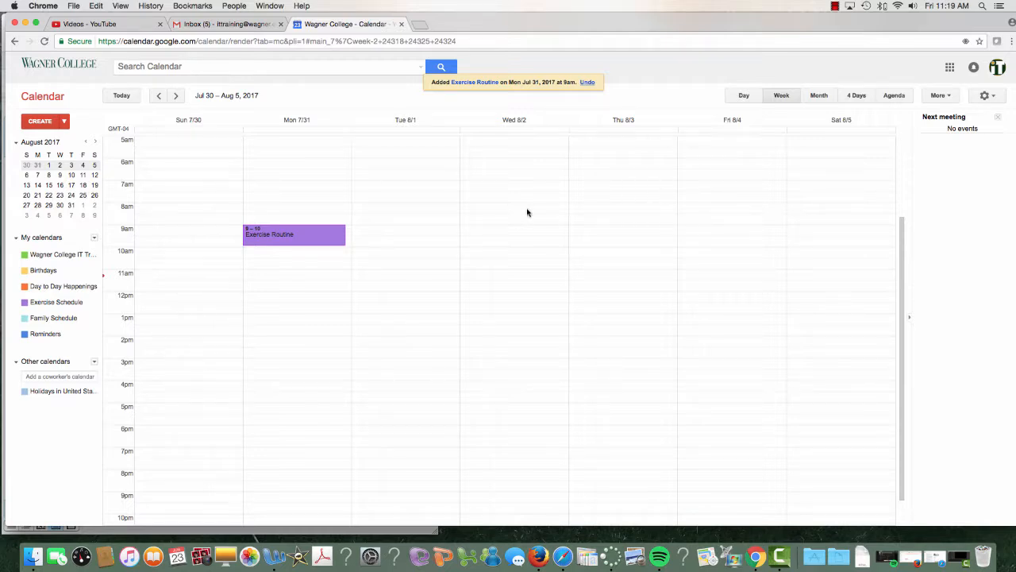
Make the Exercise Routine event repeat weekly on Monday, Wednesday and Friday, and save the event
{"action": "left_click", "coordinate": [328, 242]}
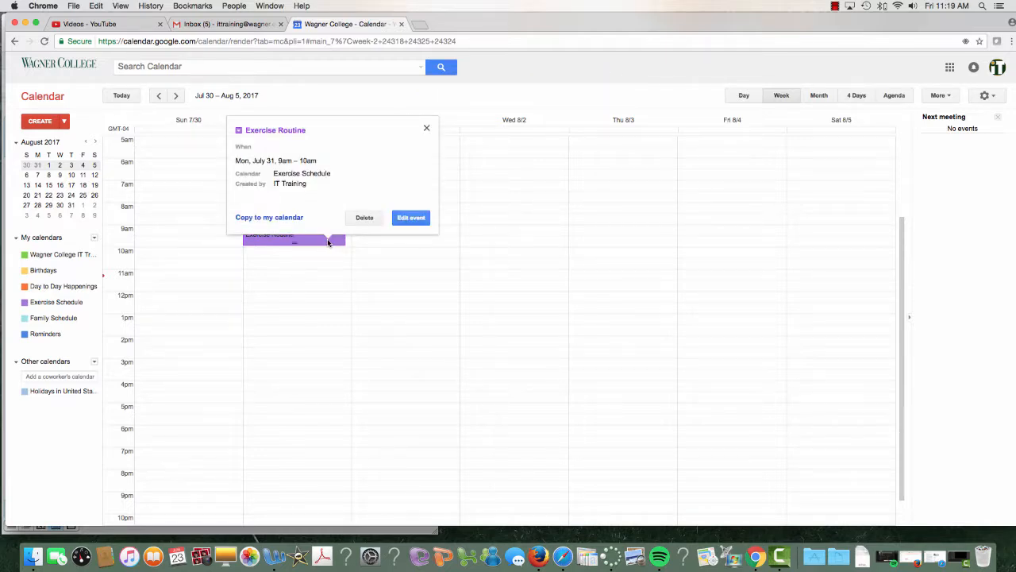
{"action": "left_click", "coordinate": [402, 221]}
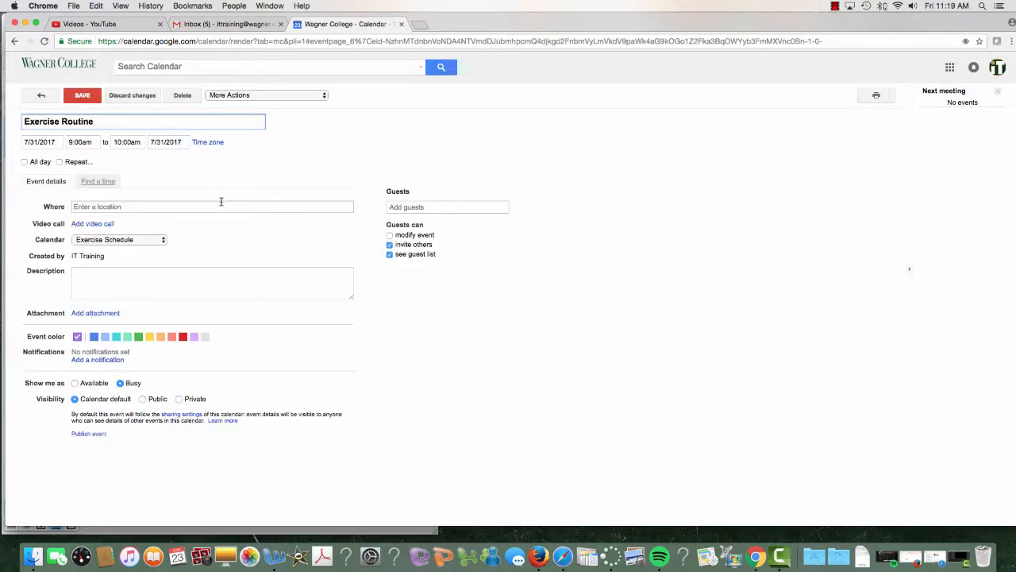
{"action": "left_click", "coordinate": [71, 163]}
{"action": "left_click", "coordinate": [527, 270]}
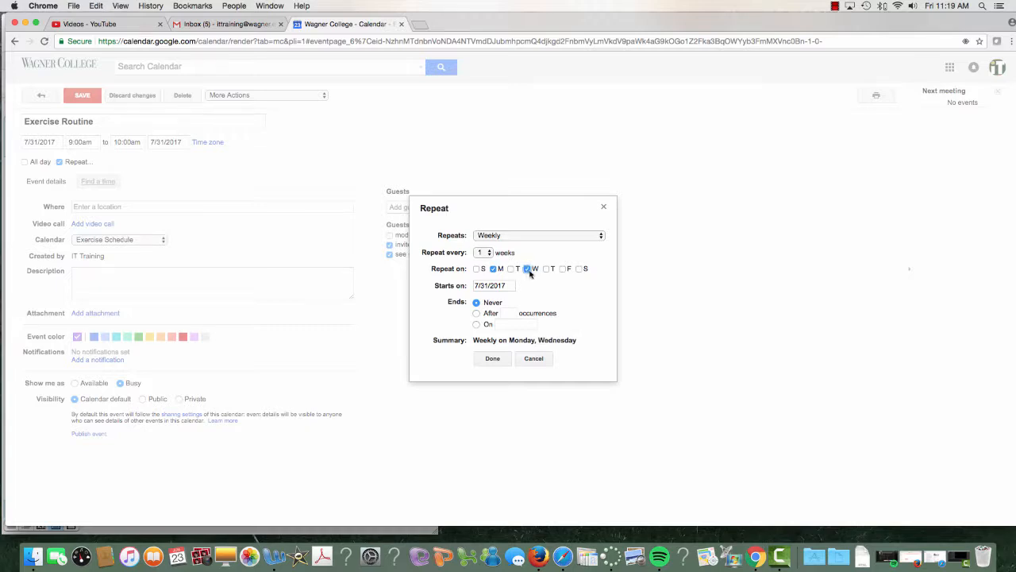
{"action": "left_click", "coordinate": [562, 269]}
{"action": "left_click", "coordinate": [494, 361]}
{"action": "left_click", "coordinate": [81, 96]}
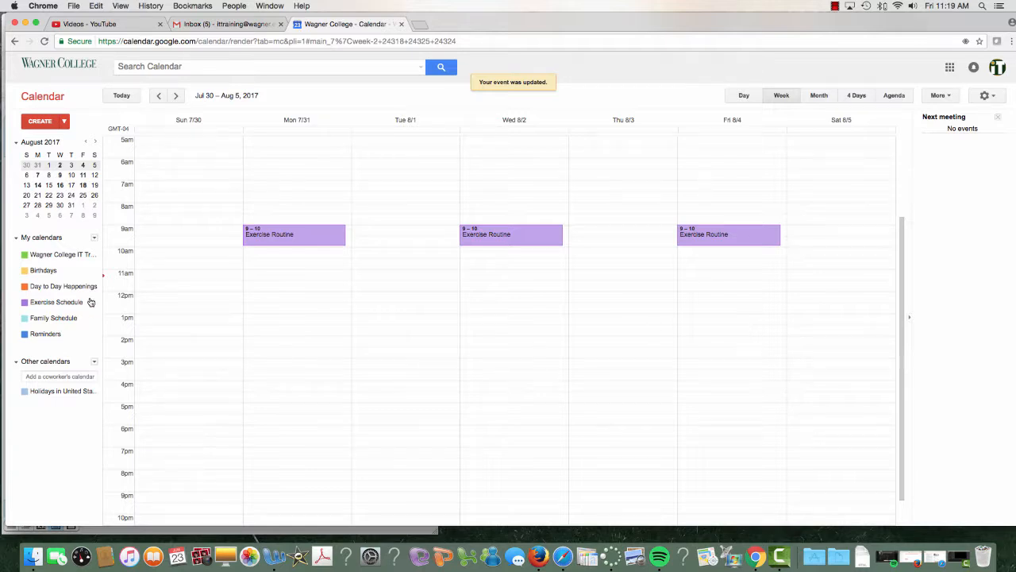
Create an event "Doctor's App" on Tuesday, August 1, 12pm – 1pm, in the Day to Day Happenings calendar
{"action": "left_click", "coordinate": [388, 306]}
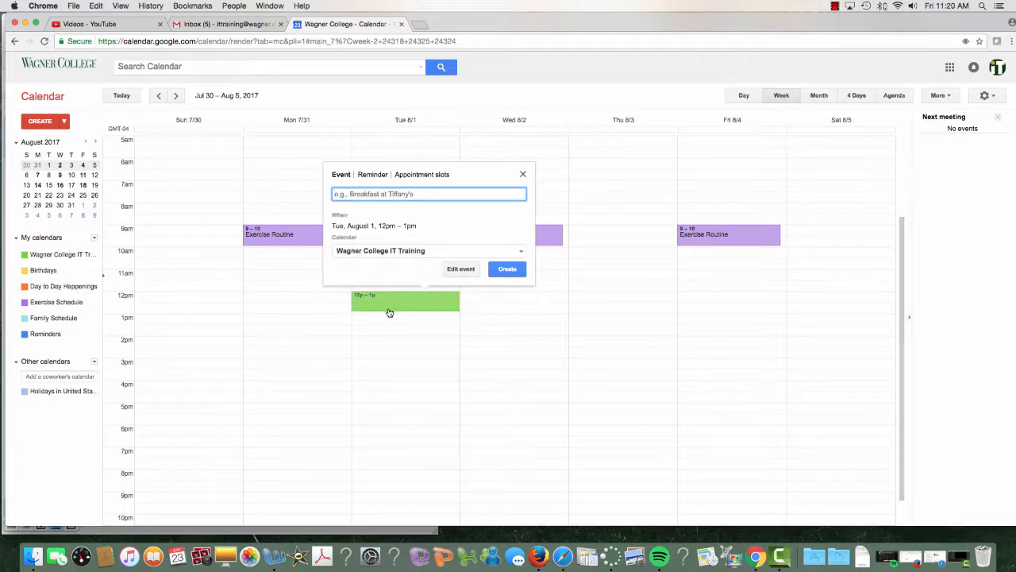
{"action": "type", "text": "Doctor's App"}
{"action": "left_click", "coordinate": [378, 251]}
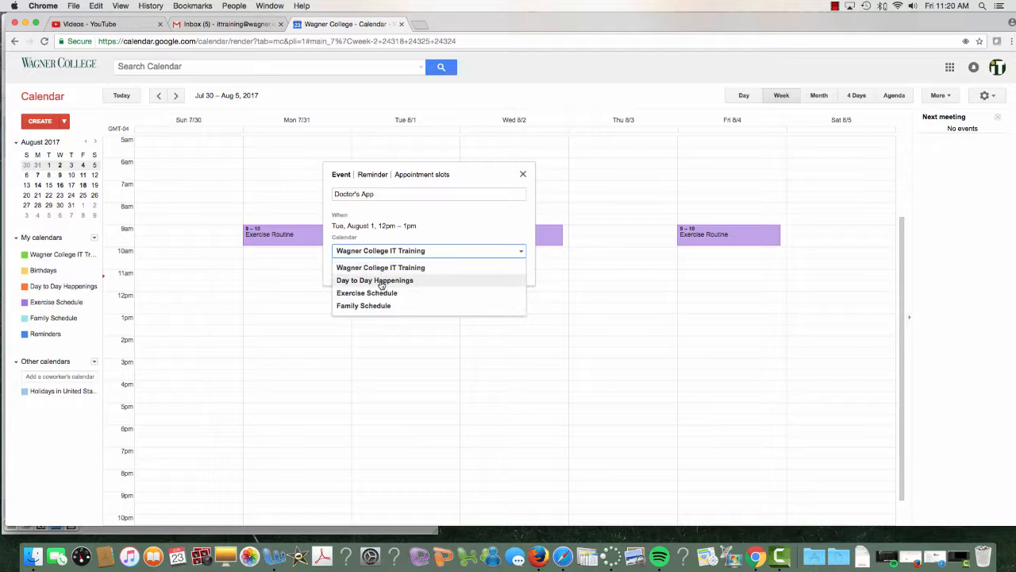
{"action": "left_click", "coordinate": [382, 281]}
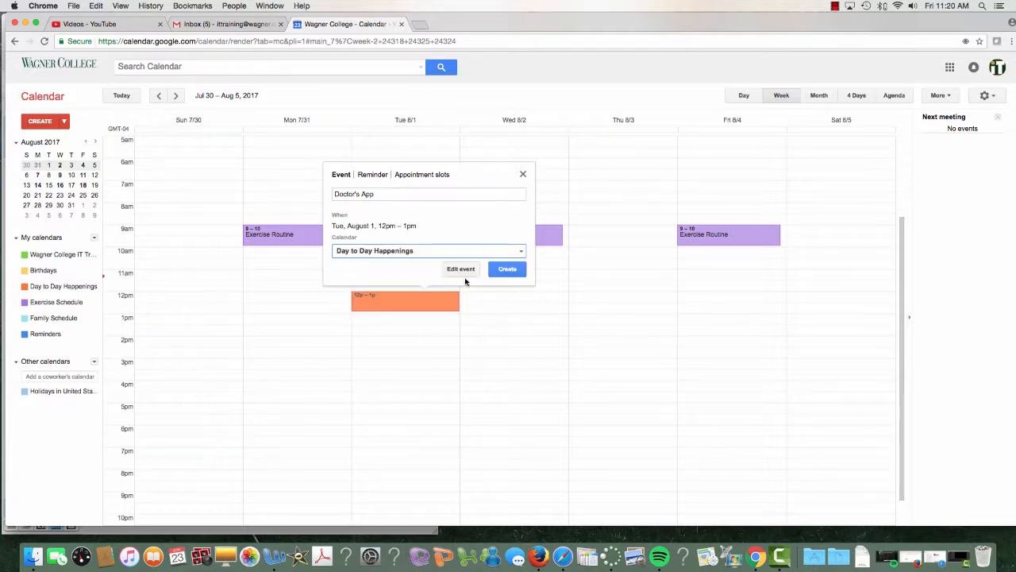
{"action": "left_click", "coordinate": [505, 270]}
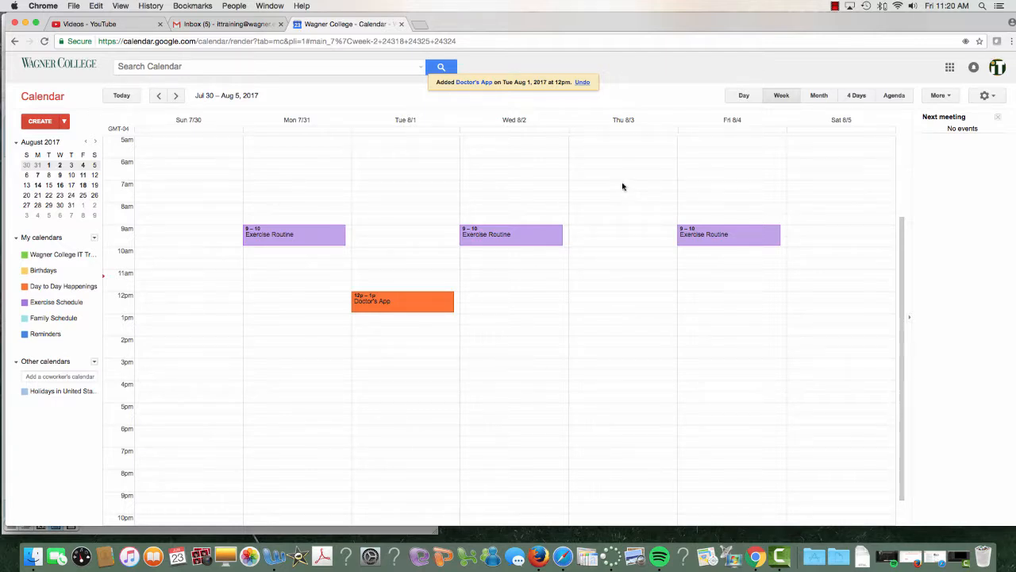
Create an event "Drop off son at school" on Thursday, August 3, 7am – 8am, in the Family Schedule calendar
{"action": "left_click_drag", "start_coordinate": [618, 185], "coordinate": [619, 199]}
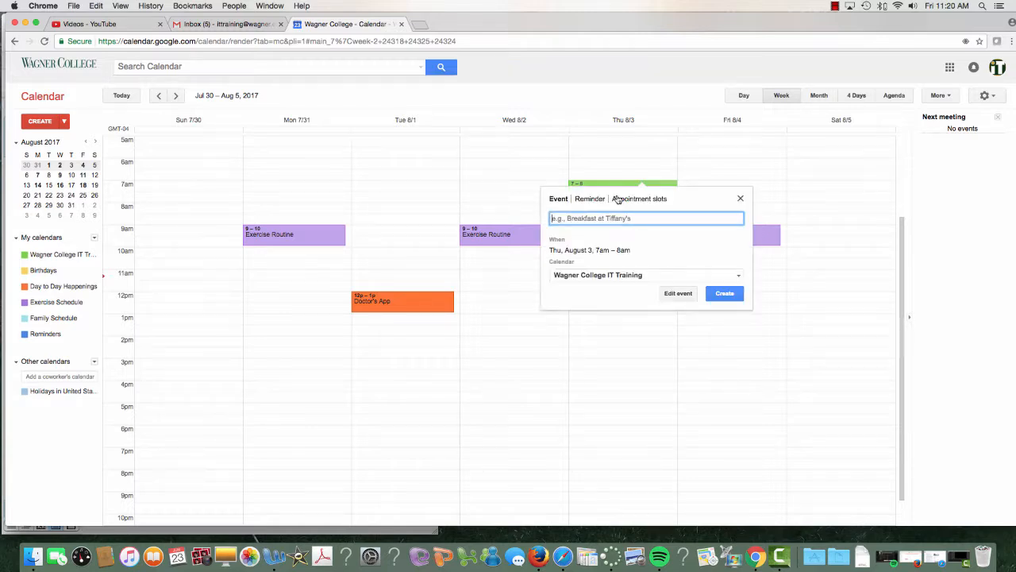
{"action": "type", "text": "Drop off son at school"}
{"action": "left_click", "coordinate": [572, 278]}
{"action": "left_click", "coordinate": [586, 328]}
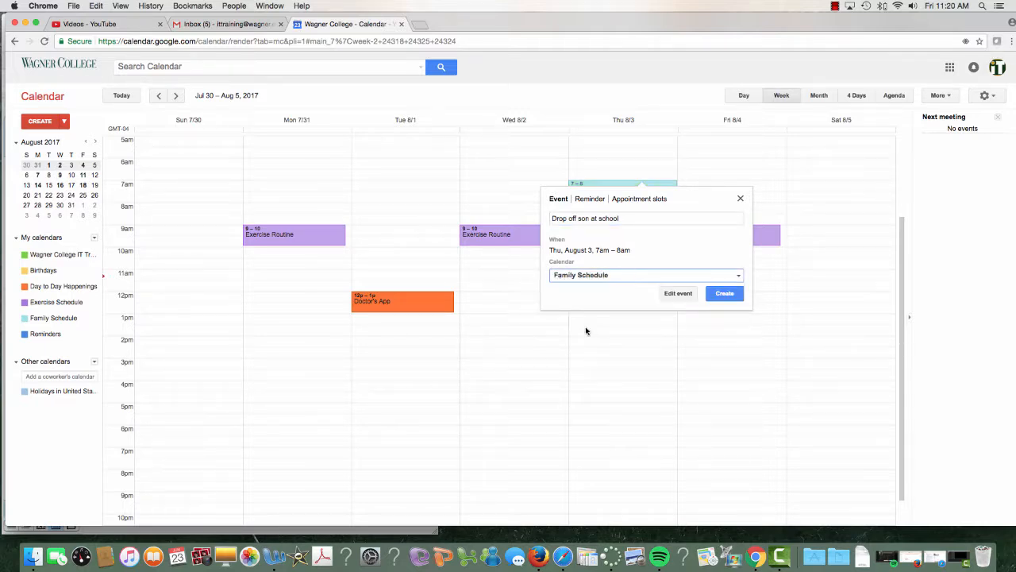
{"action": "left_click", "coordinate": [724, 294]}
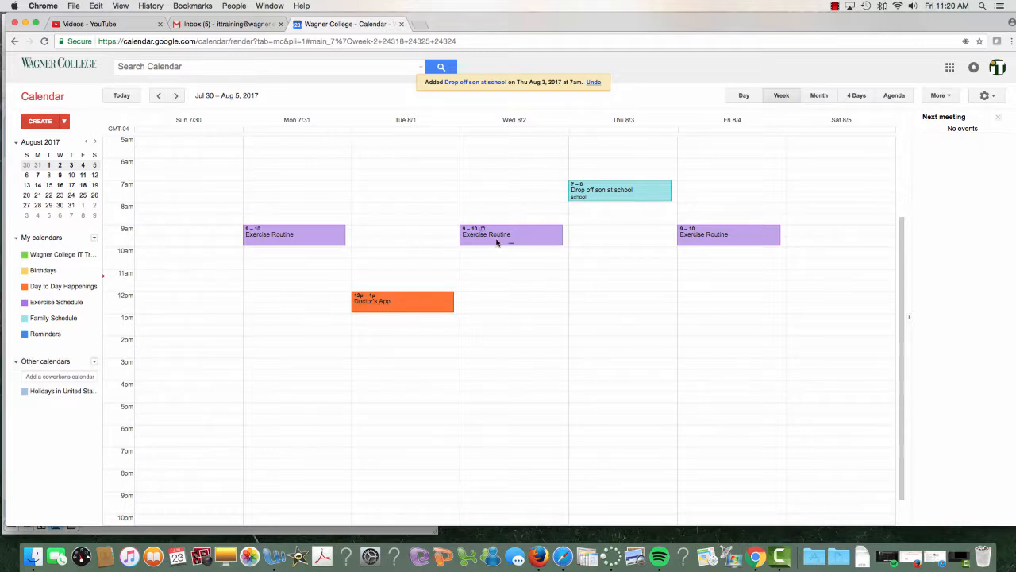
Hide the Day to Day Happenings calendar's events from the week view and show them again
{"action": "left_click", "coordinate": [24, 288]}
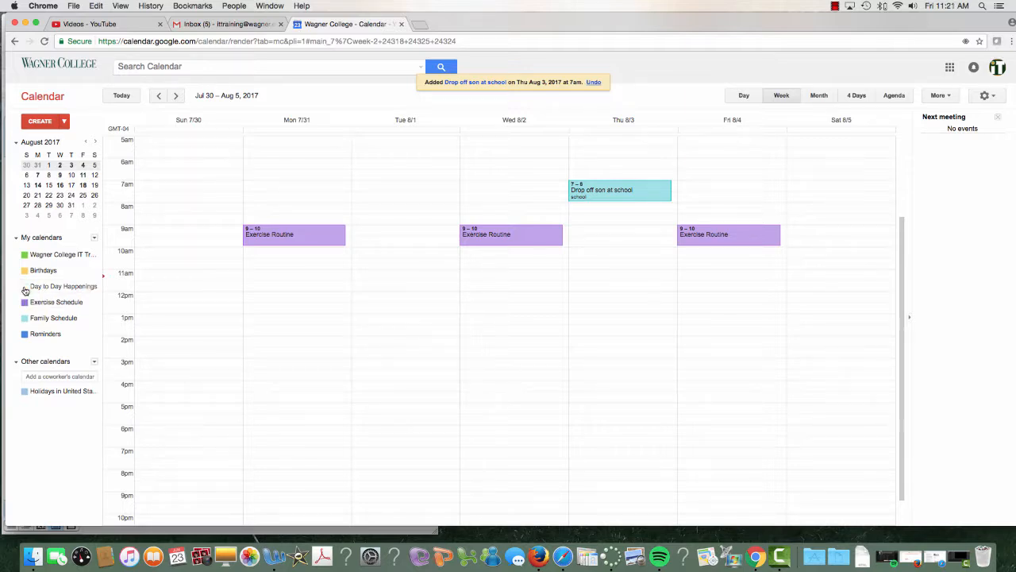
{"action": "left_click", "coordinate": [25, 289]}
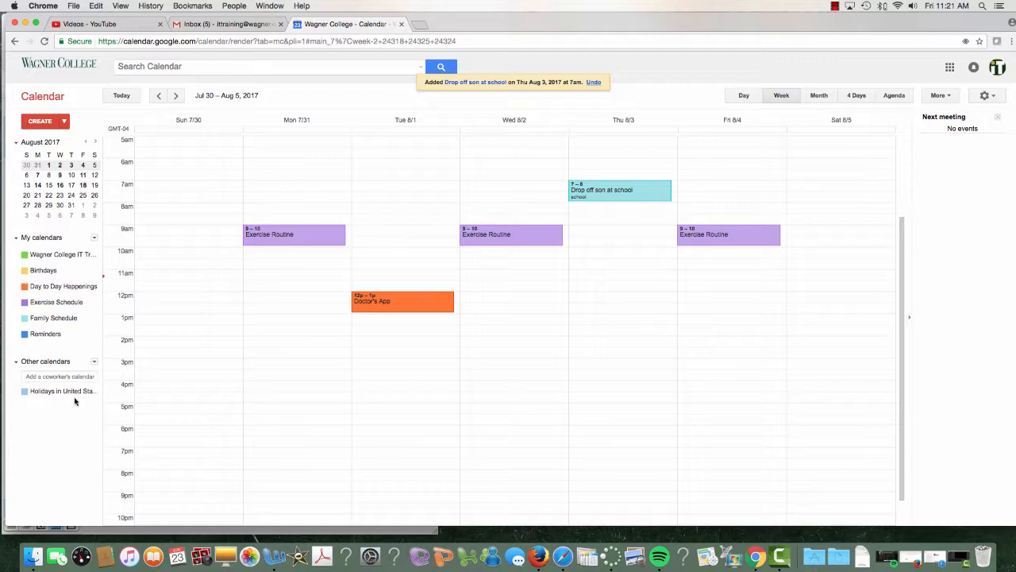
Review the settings page of the Day to Day Happenings calendar and leave it without saving
{"action": "left_click", "coordinate": [94, 287]}
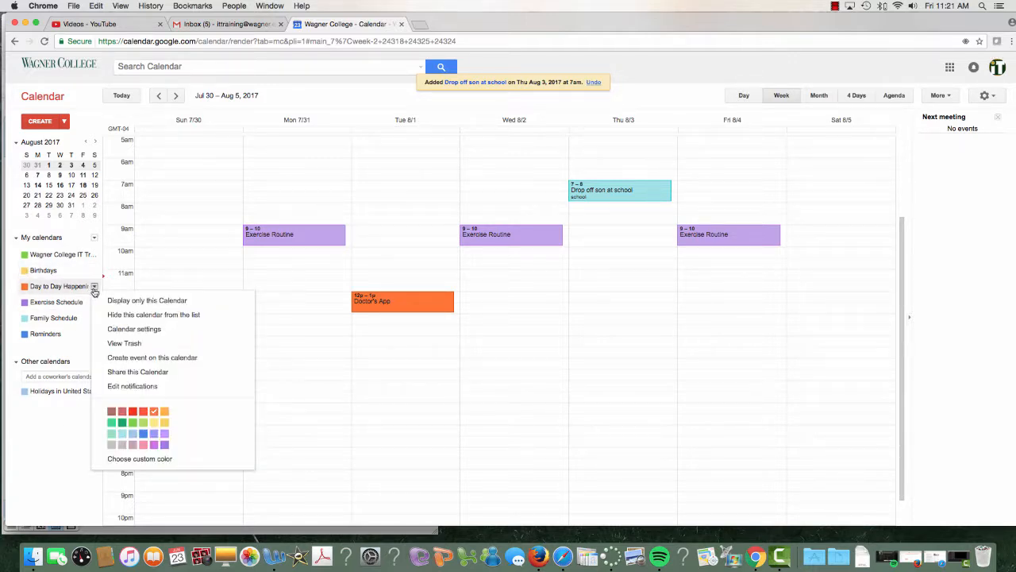
{"action": "left_click", "coordinate": [132, 329]}
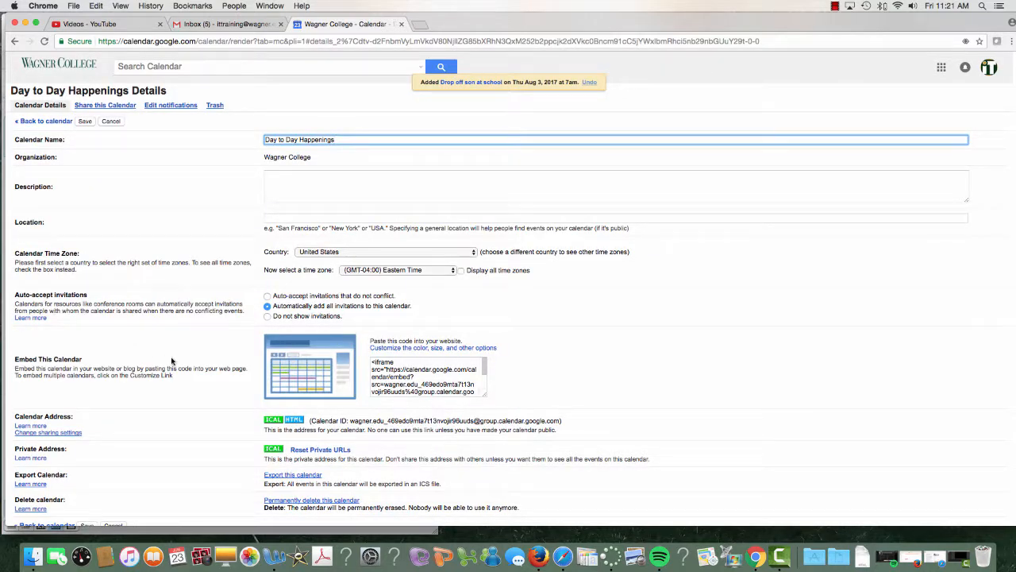
{"action": "scroll", "coordinate": [174, 364], "scroll_direction": "down", "scroll_amount": 1}
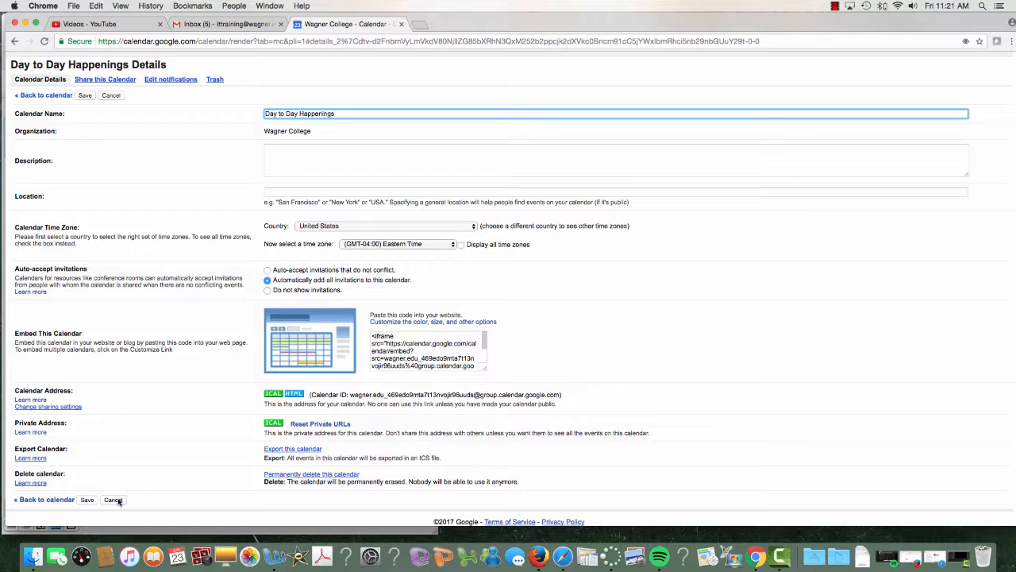
{"action": "left_click", "coordinate": [113, 499]}
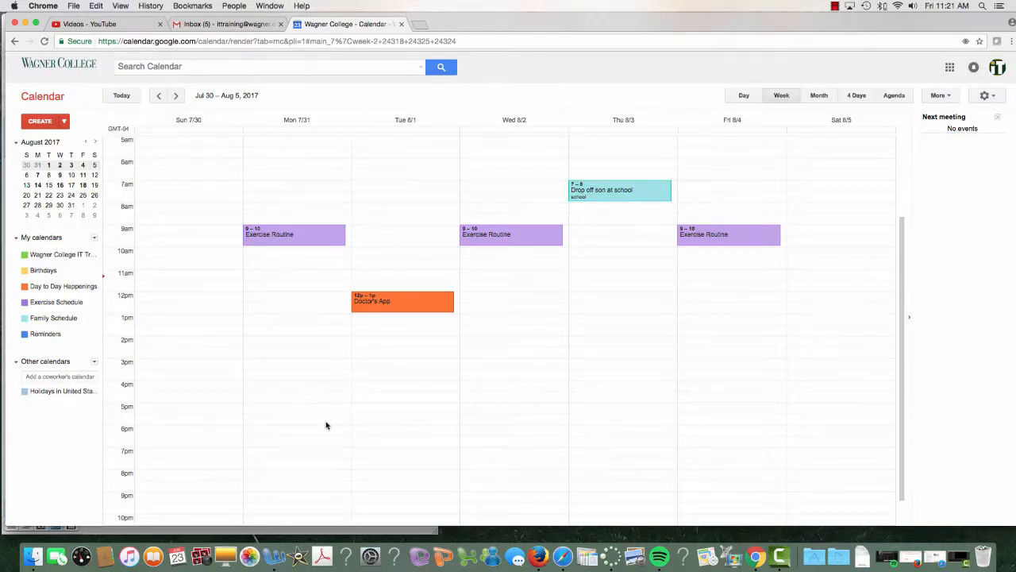